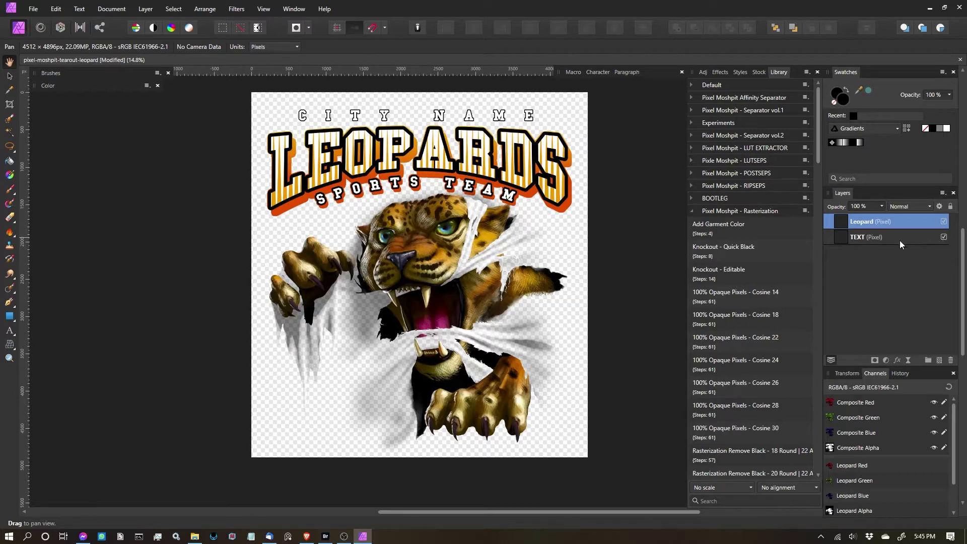
# Hide the TEXT layer holding the LEOPARDS lettering
pyautogui.click(943, 237)
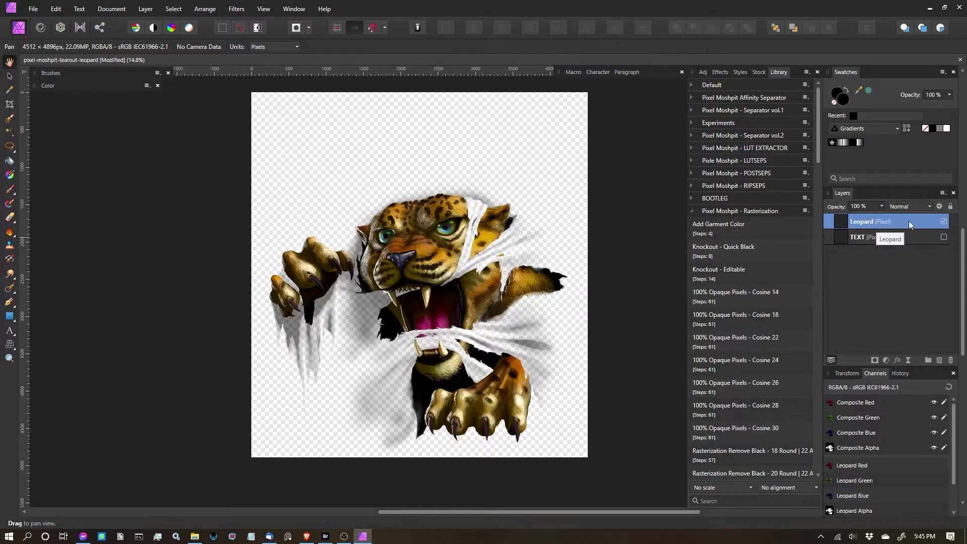
# Run the Knockout - Editable macro on the leopard, expand its group, and add a black Garment Color fill
pyautogui.click(735, 272)
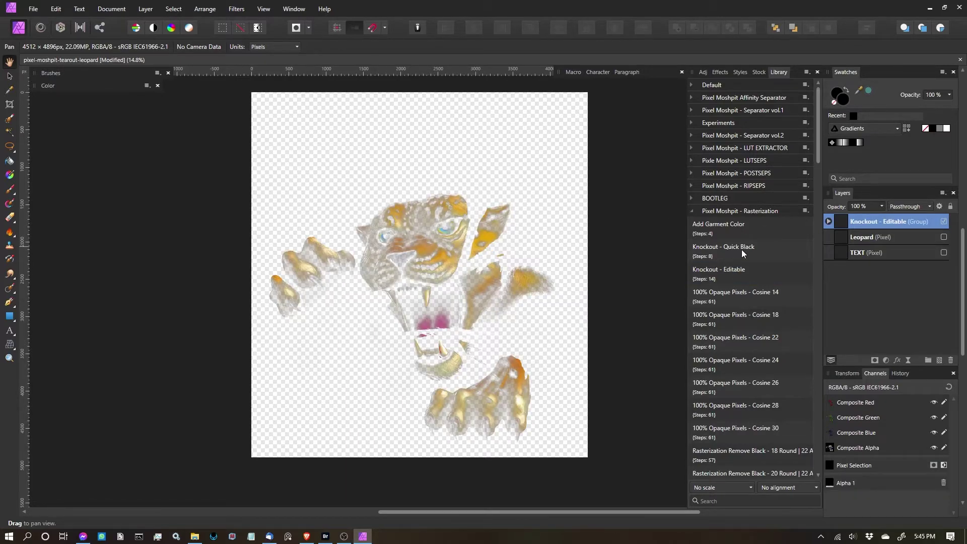
pyautogui.click(828, 221)
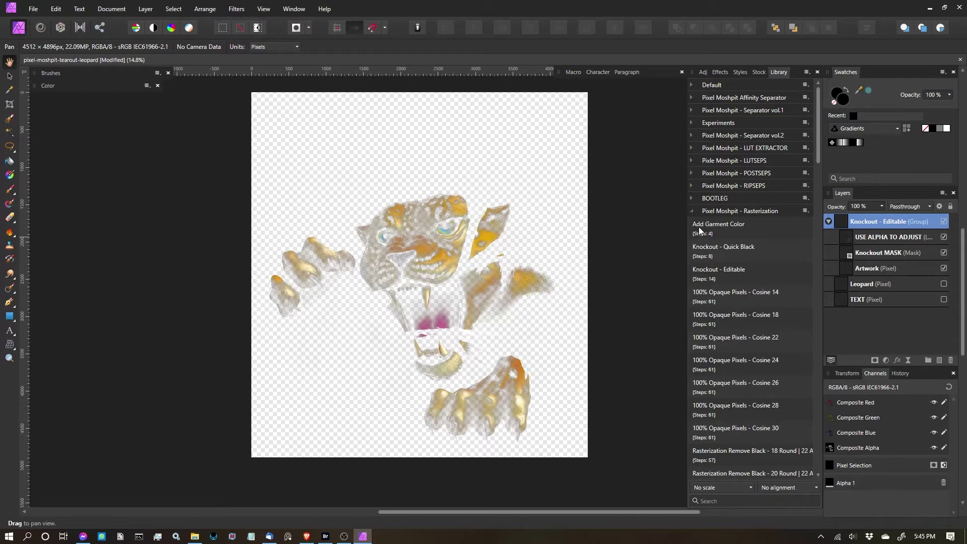
pyautogui.click(756, 225)
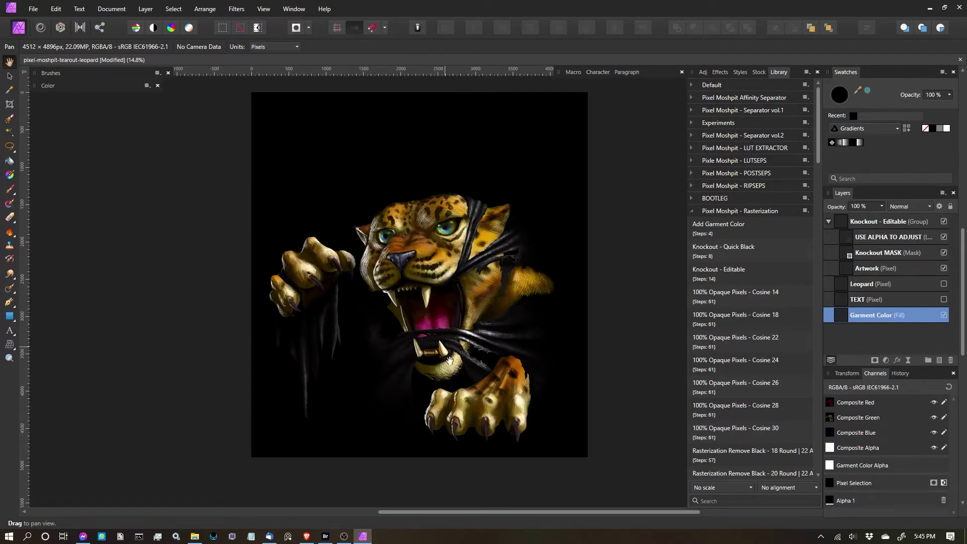
# Inspect the knockout group's USE ALPHA TO ADJUST, Knockout MASK and Artwork layers, ending on USE ALPHA TO ADJUST
pyautogui.click(874, 222)
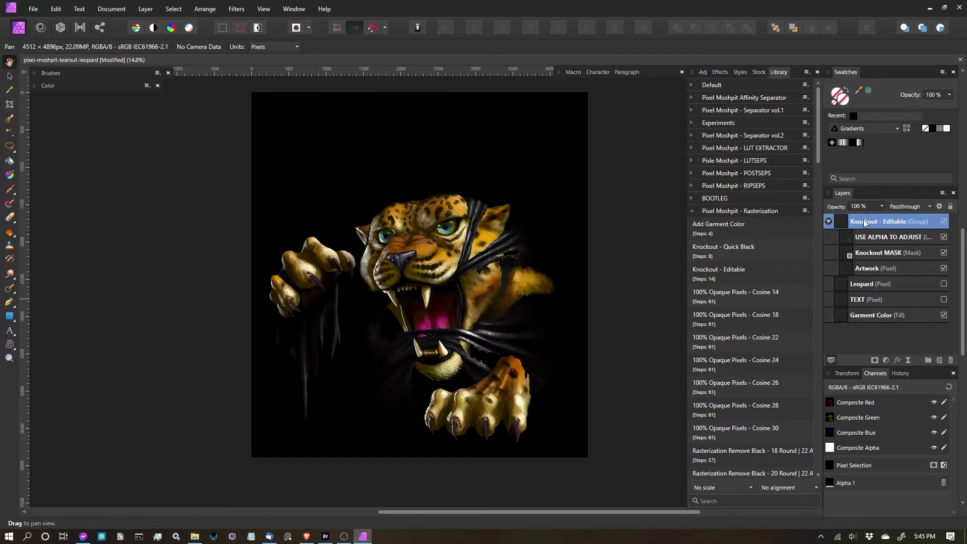
pyautogui.click(828, 221)
pyautogui.click(827, 221)
pyautogui.click(866, 241)
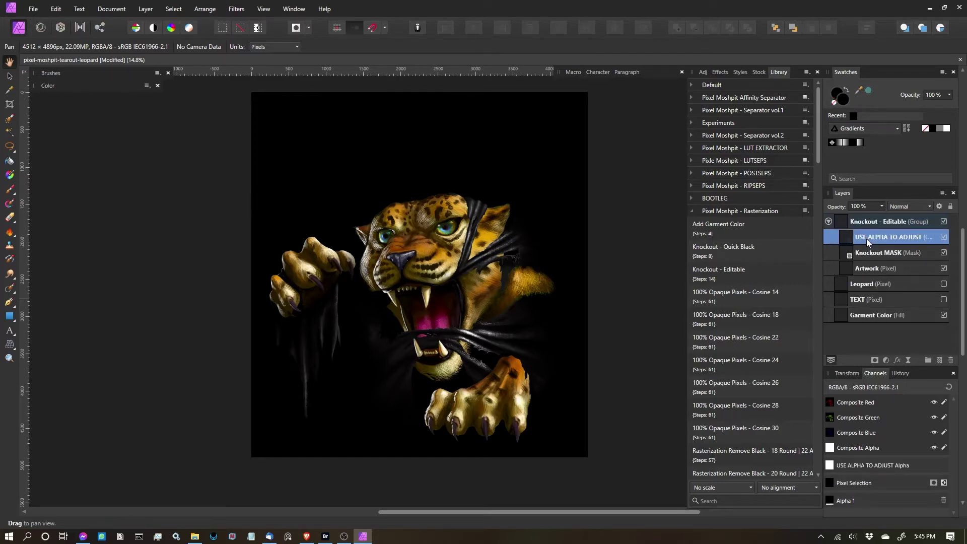
pyautogui.click(868, 270)
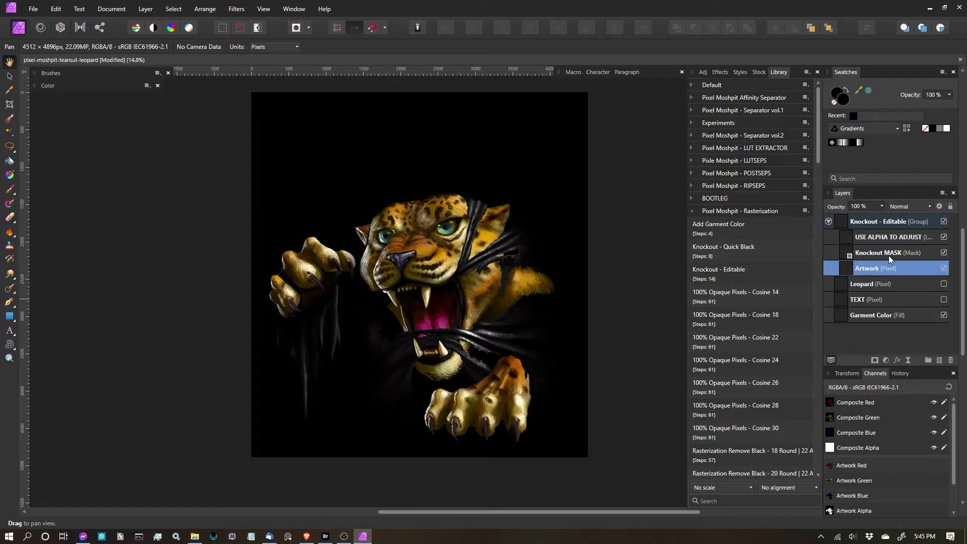
pyautogui.click(885, 253)
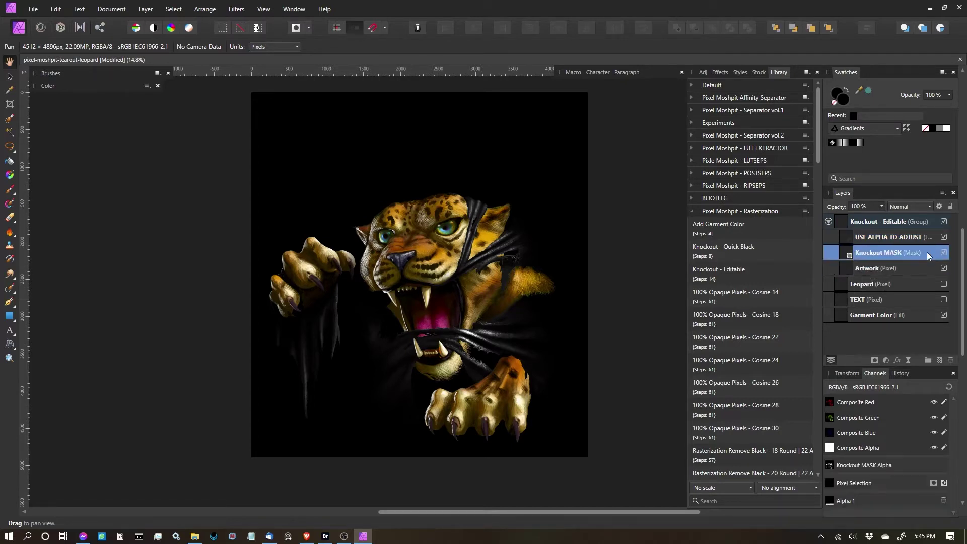
pyautogui.click(888, 238)
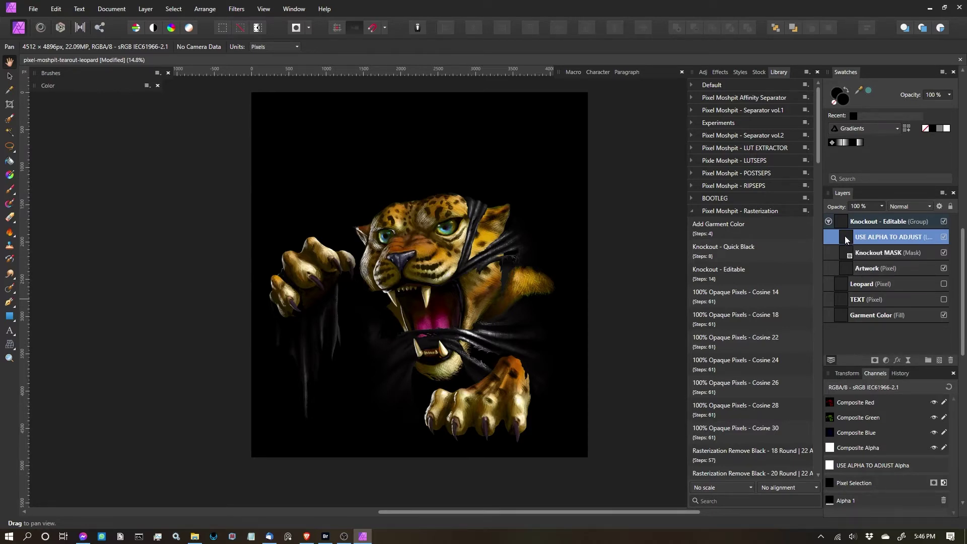
# Nest the USE ALPHA TO ADJUST layer inside the Knockout MASK layer
pyautogui.moveTo(851, 237); pyautogui.dragTo(845, 255)
pyautogui.moveTo(846, 257); pyautogui.dragTo(846, 256)
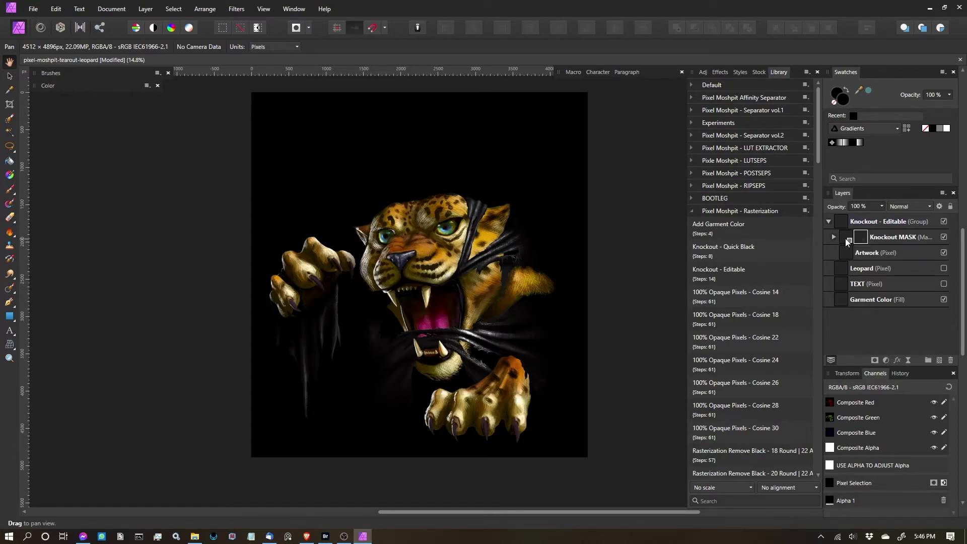
# Switch the USE ALPHA TO ADJUST Levels channel from Master to Alpha
pyautogui.doubleClick(861, 237)
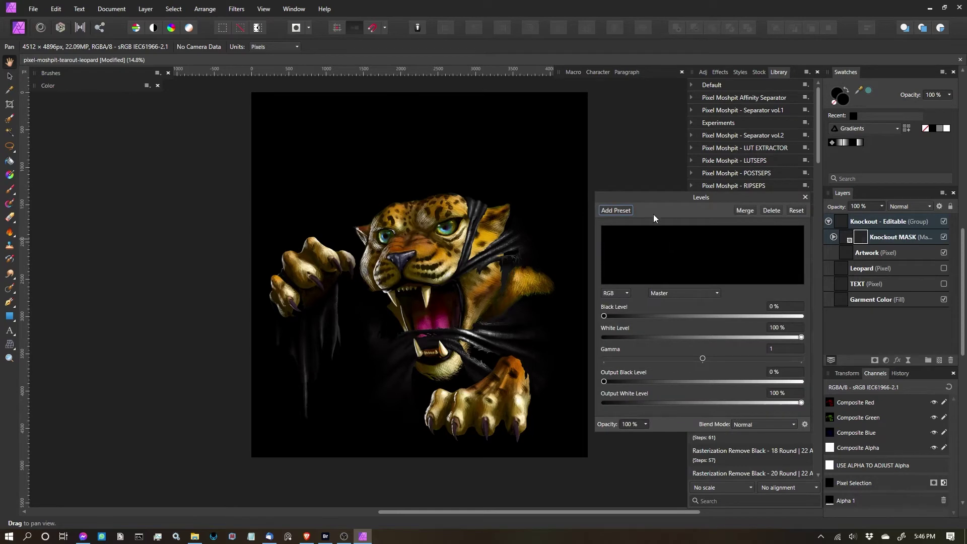
pyautogui.moveTo(656, 195); pyautogui.dragTo(584, 186)
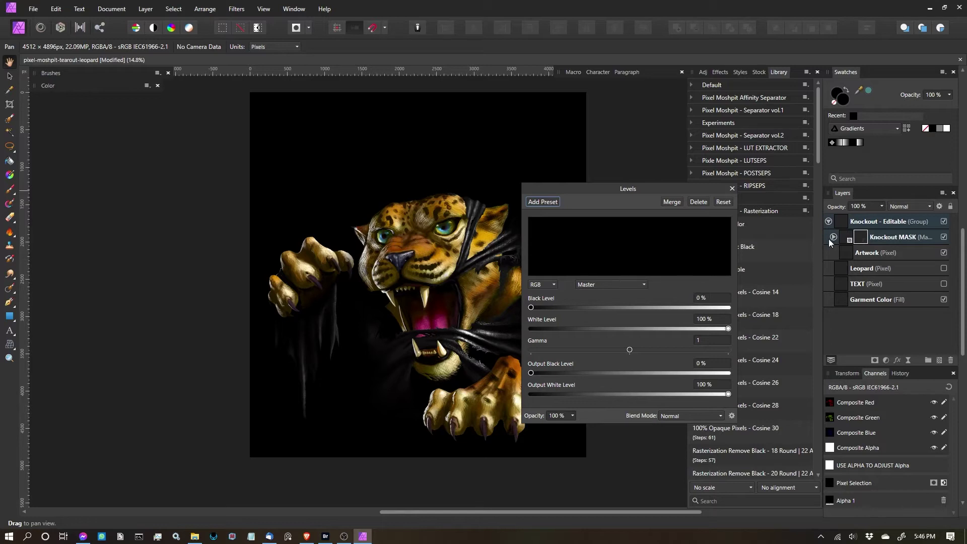
pyautogui.scroll(1, 428, 302)
pyautogui.moveTo(452, 272); pyautogui.dragTo(431, 262)
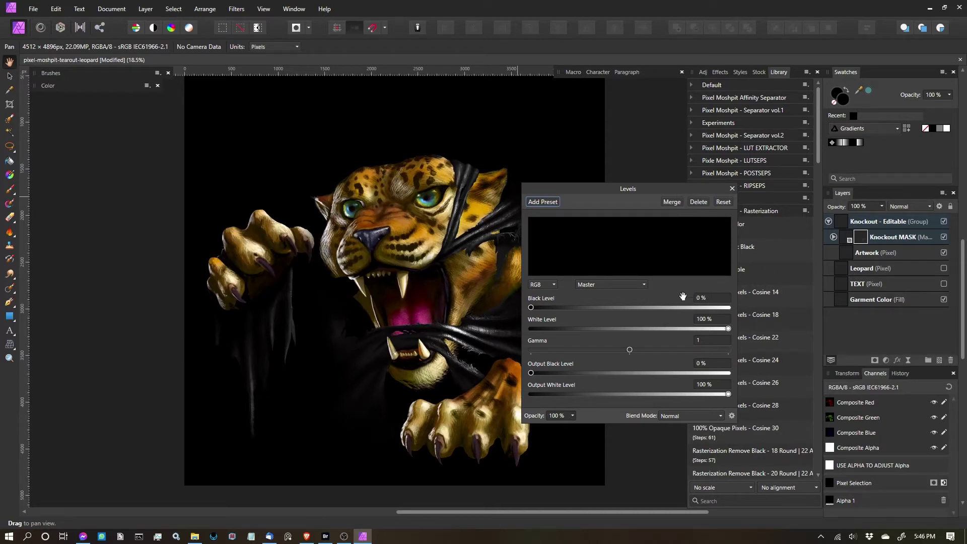
pyautogui.click(590, 285)
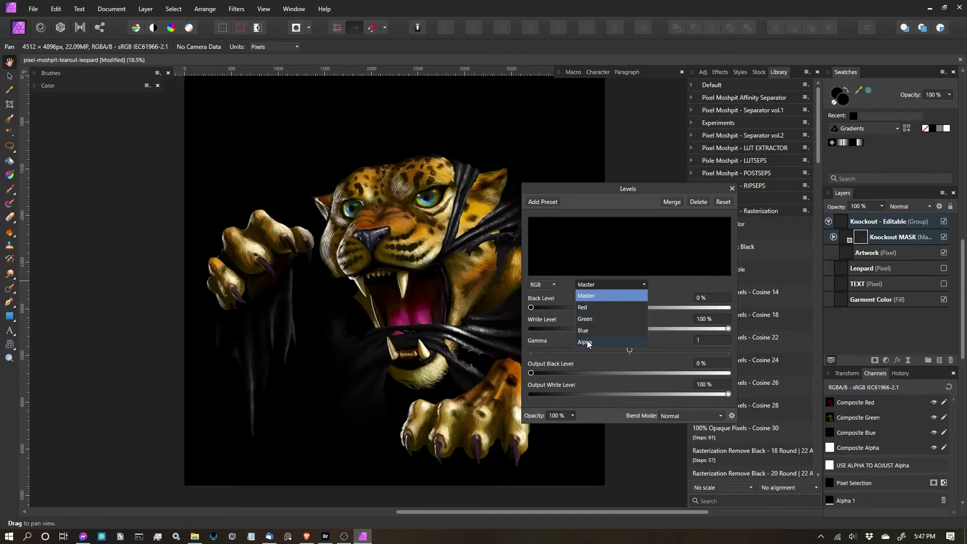
pyautogui.click(604, 283)
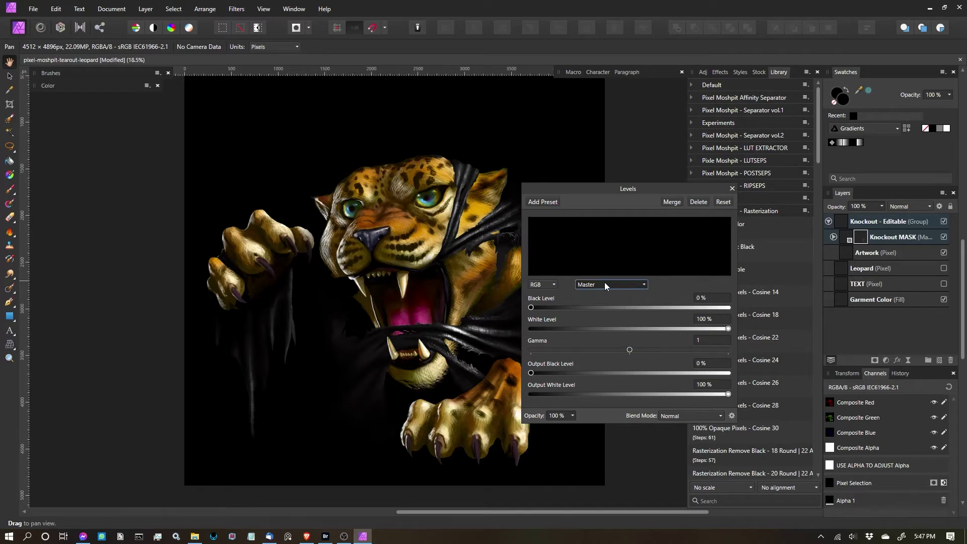
pyautogui.click(591, 284)
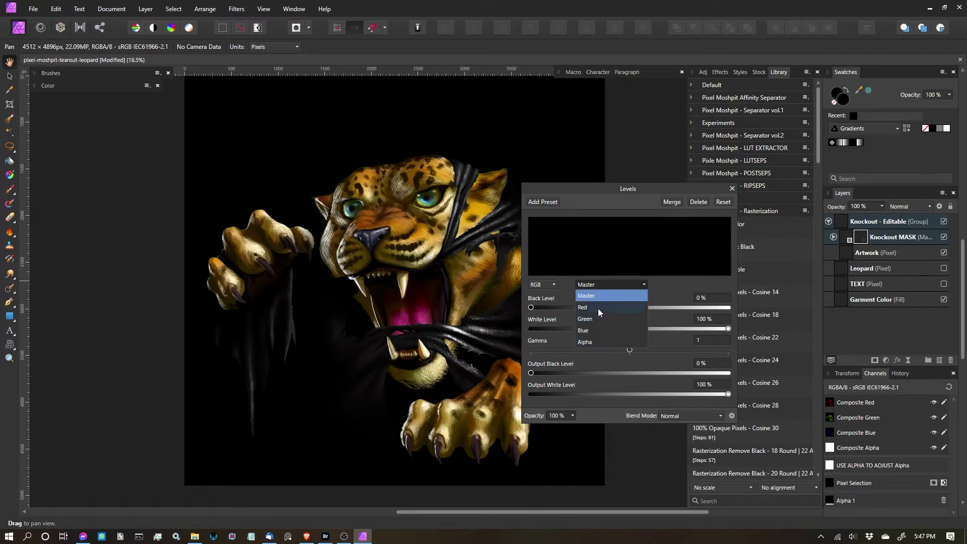
pyautogui.click(588, 341)
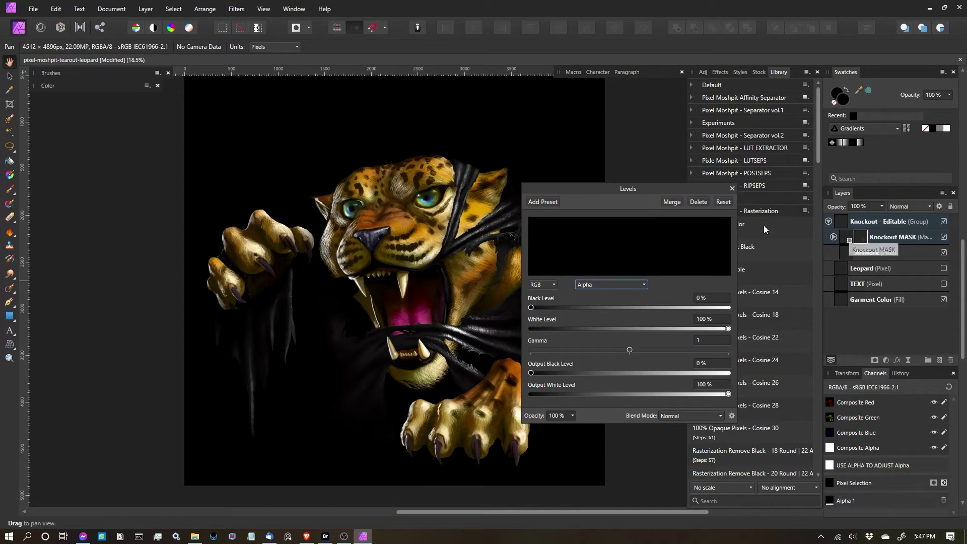
pyautogui.click(731, 188)
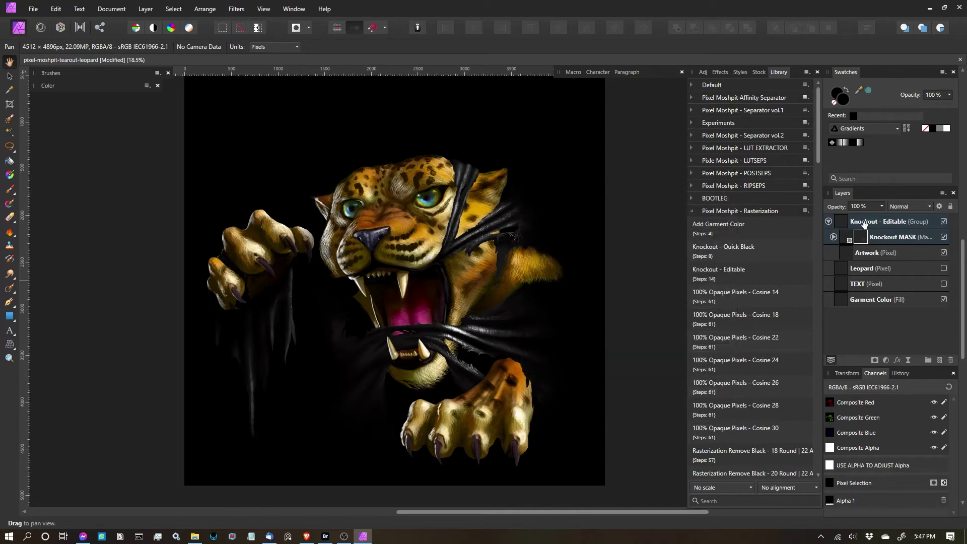
# View the Knockout MASK alone in greyscale, then reopen its USE ALPHA TO ADJUST Levels settings
pyautogui.keyDown('alt'); pyautogui.click(848, 238); pyautogui.keyUp('alt')
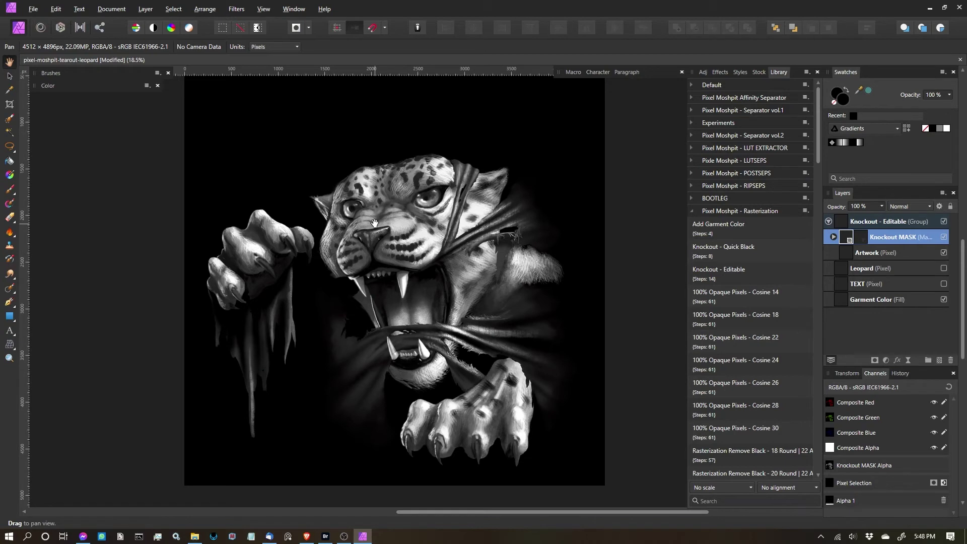
pyautogui.doubleClick(859, 239)
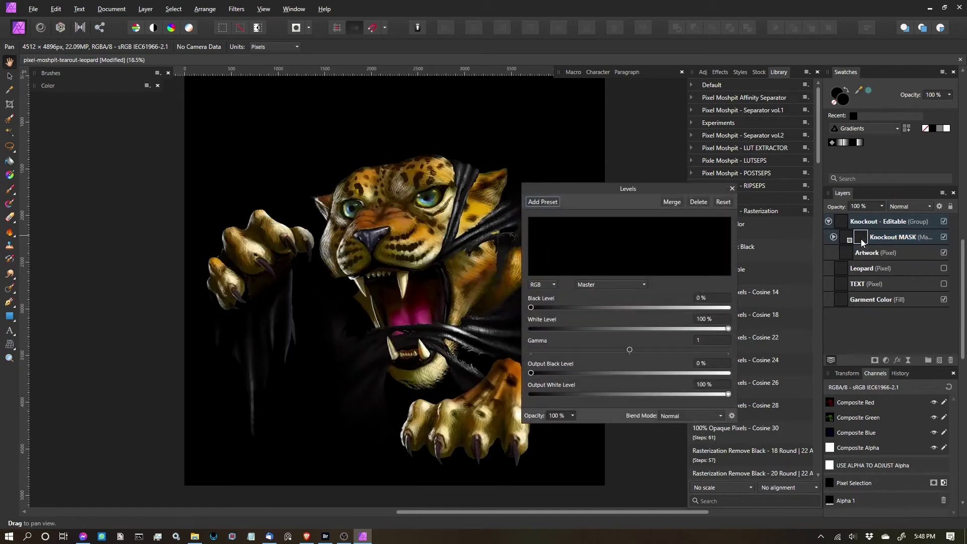
# Set the Alpha channel Levels to black 1%, white 47% and gamma 0.745
pyautogui.moveTo(652, 193); pyautogui.dragTo(641, 184)
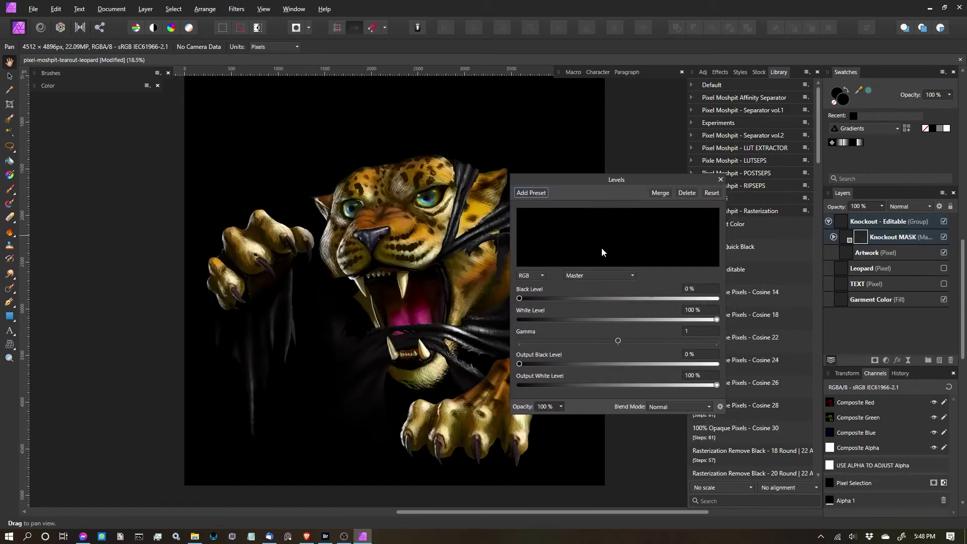
pyautogui.click(585, 272)
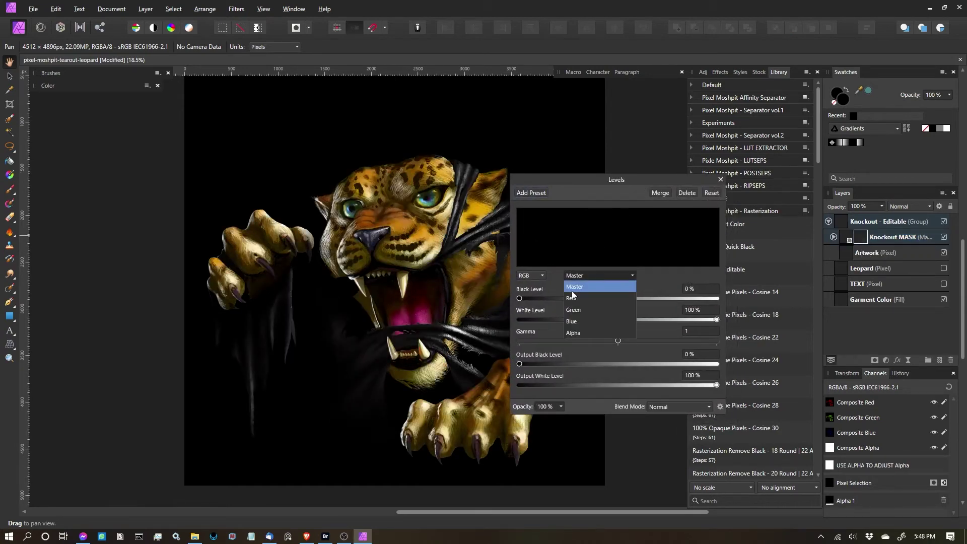
pyautogui.click(577, 331)
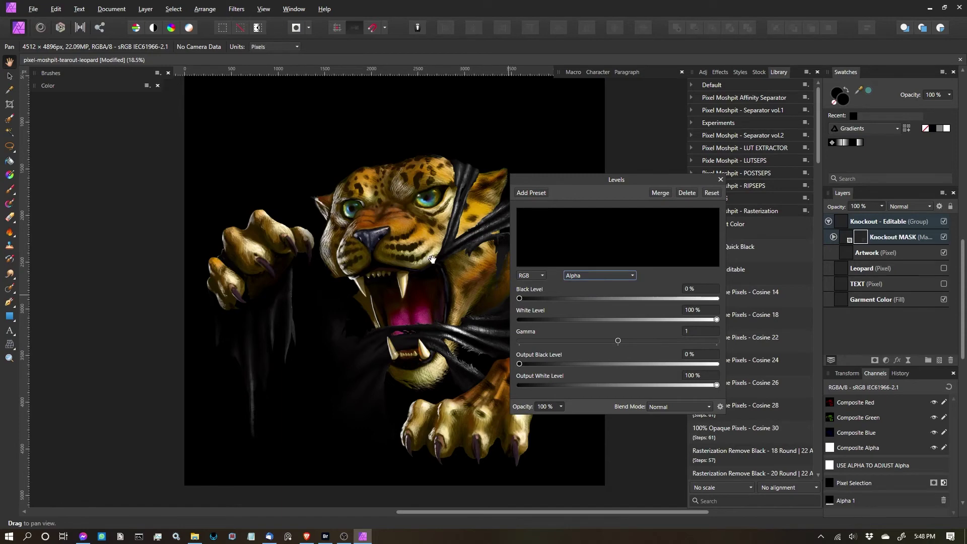
pyautogui.scroll(3, 370, 322)
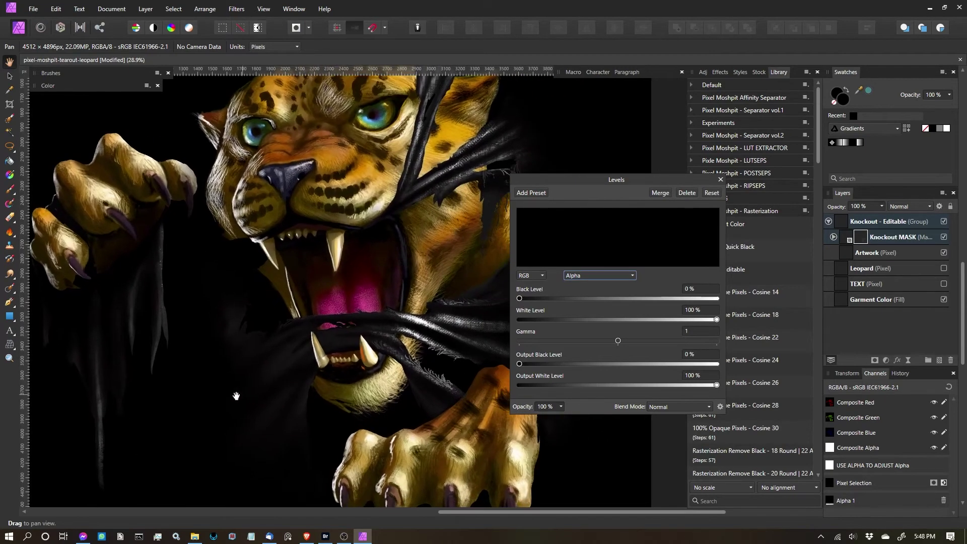
pyautogui.click(519, 299)
pyautogui.moveTo(526, 298); pyautogui.dragTo(494, 299)
pyautogui.moveTo(521, 300); pyautogui.dragTo(523, 301)
pyautogui.scroll(-2, 371, 285)
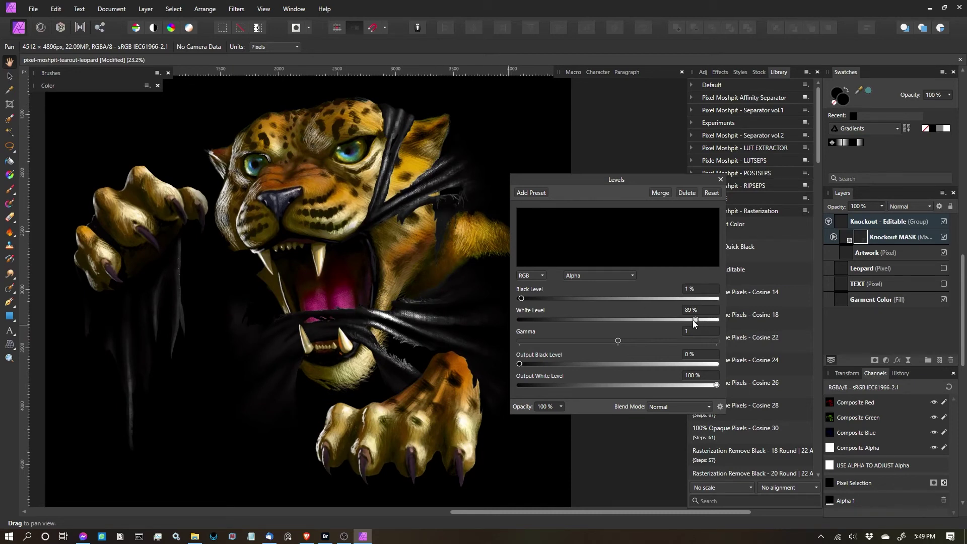
pyautogui.moveTo(676, 320); pyautogui.dragTo(612, 316)
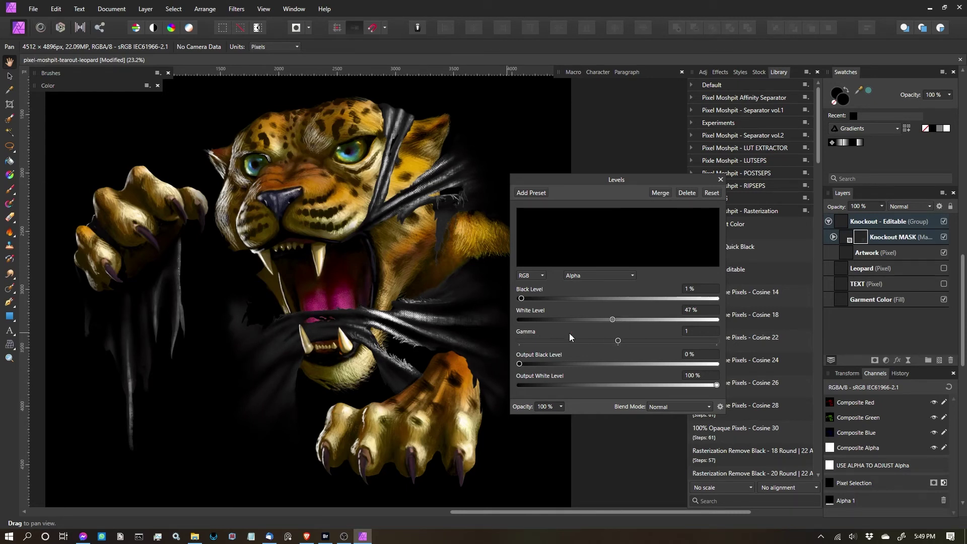
pyautogui.moveTo(618, 340); pyautogui.dragTo(593, 339)
pyautogui.click(720, 180)
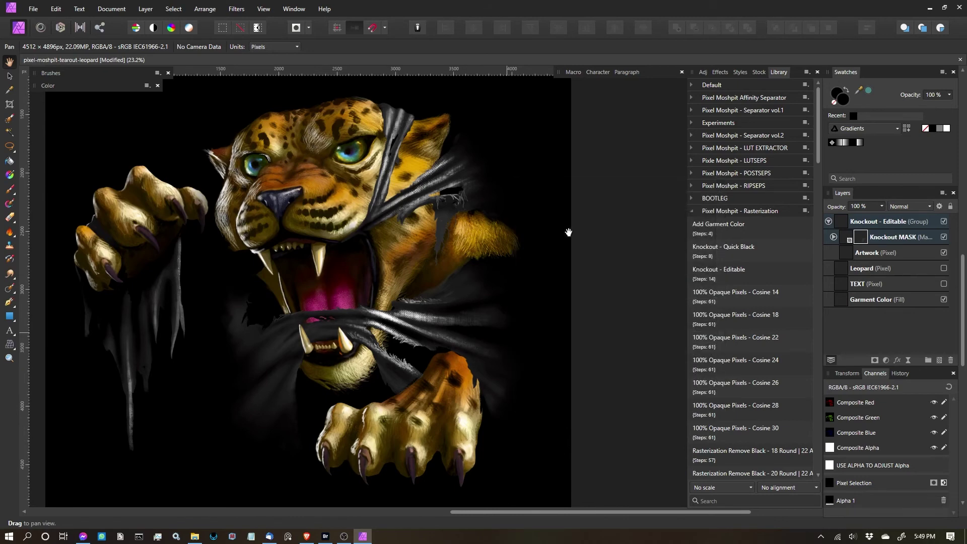
# With Garment Color hidden, raise the Alpha white level to 50%, then show the fill again
pyautogui.click(943, 300)
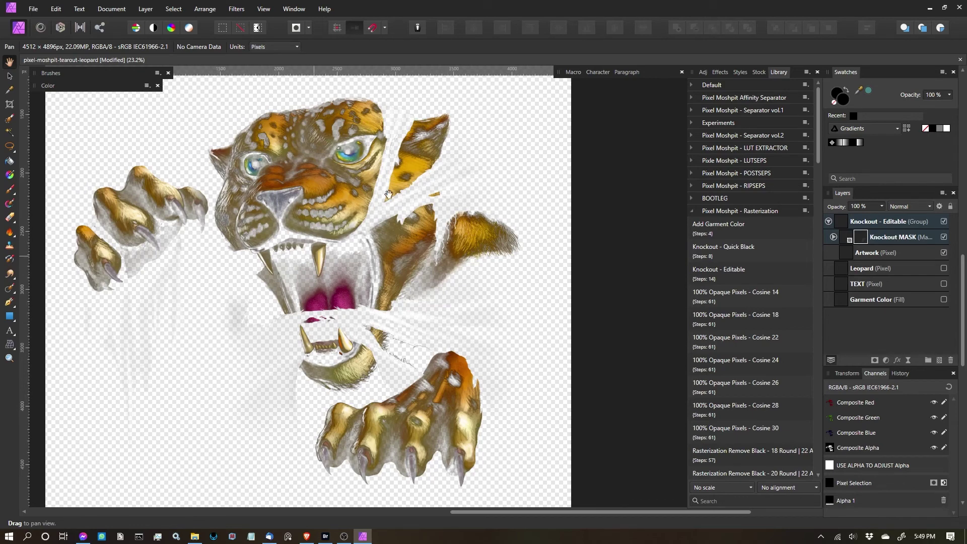
pyautogui.doubleClick(859, 240)
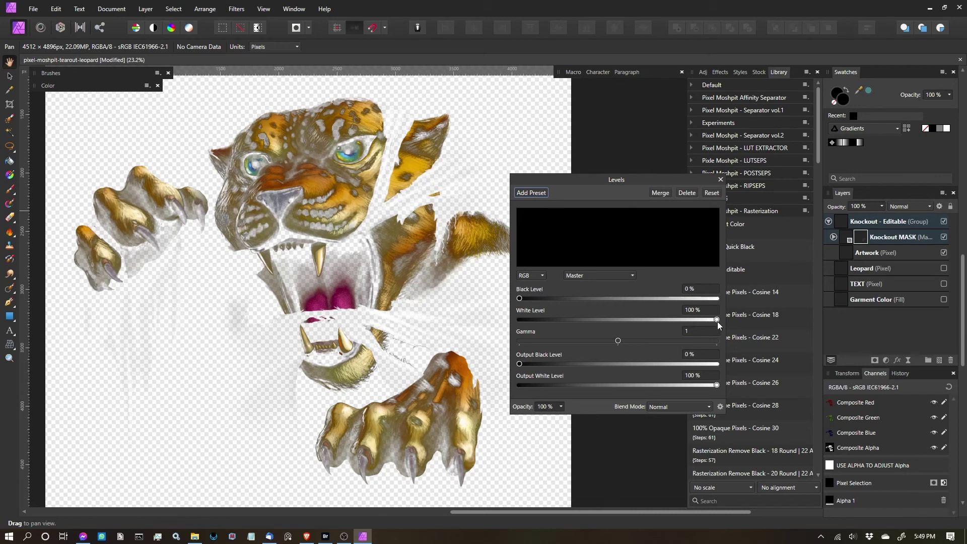
pyautogui.click(623, 276)
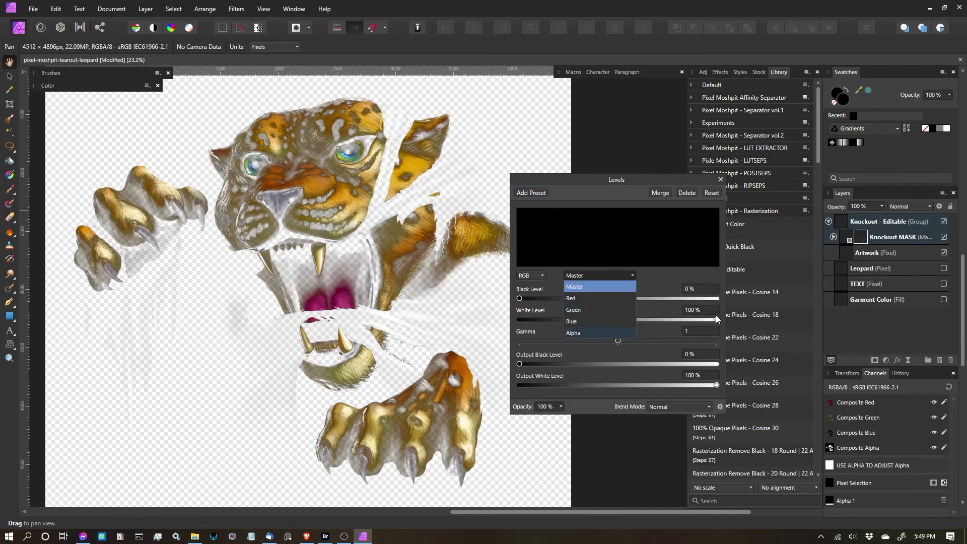
pyautogui.click(588, 333)
pyautogui.moveTo(574, 318); pyautogui.dragTo(618, 321)
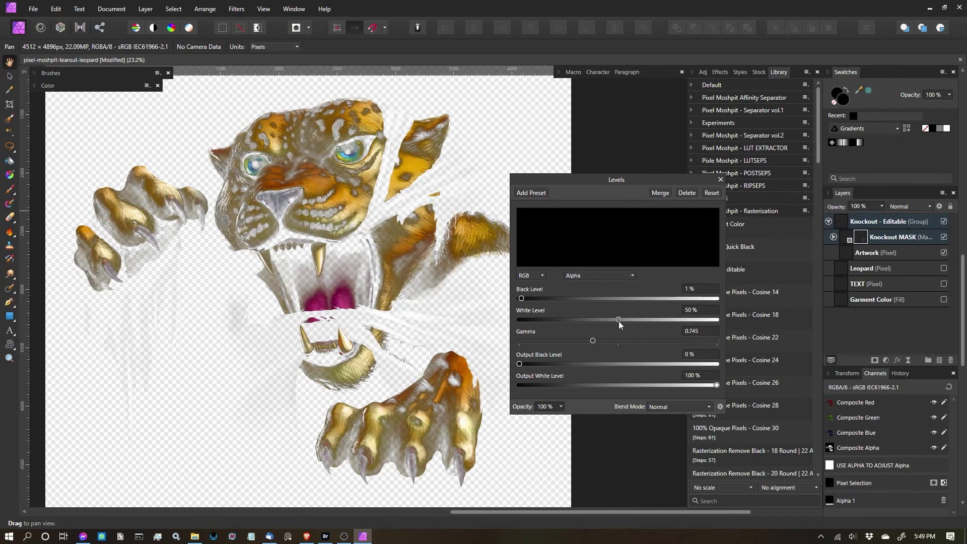
pyautogui.click(720, 180)
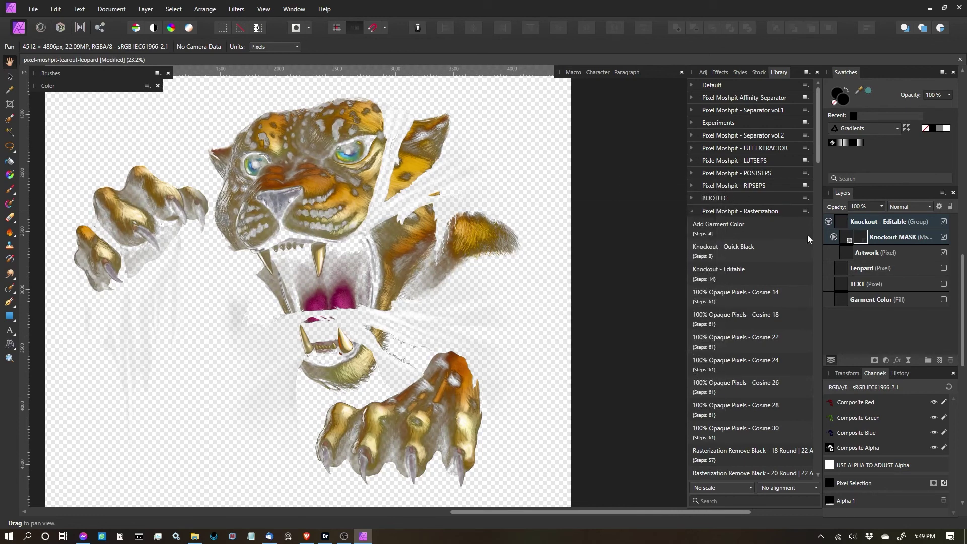
pyautogui.click(943, 300)
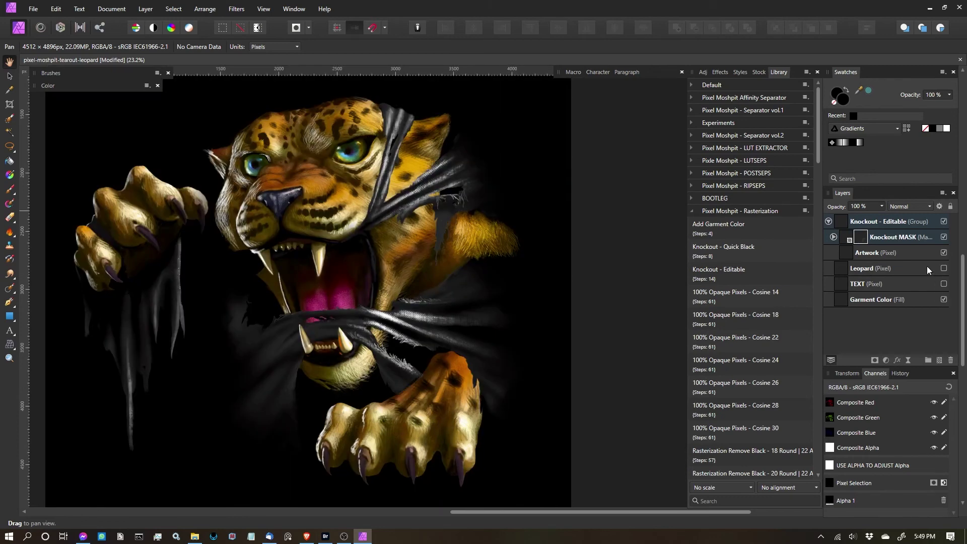
# Show the LEOPARDS TEXT layer and zoom out to see the whole design
pyautogui.click(943, 283)
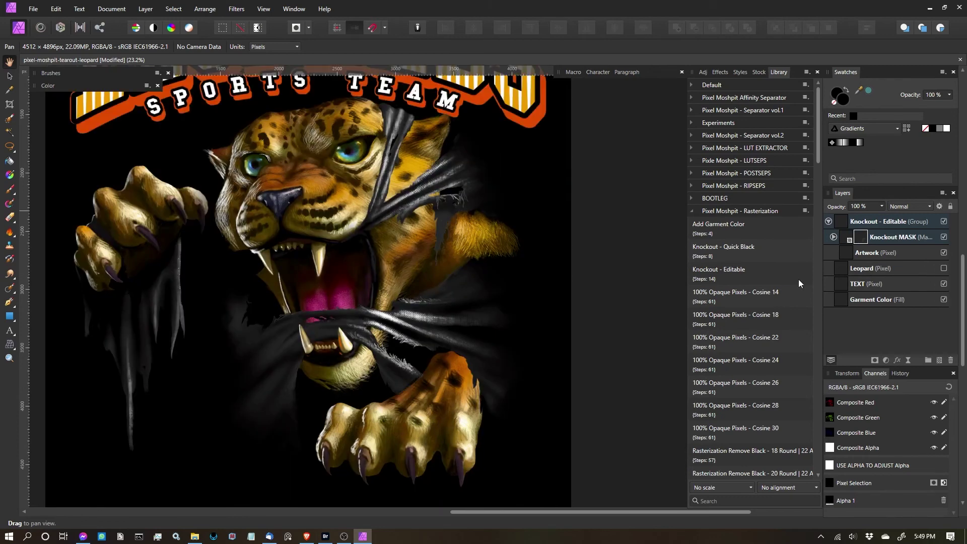
pyautogui.moveTo(467, 229); pyautogui.dragTo(477, 245)
pyautogui.scroll(-2, 477, 244)
pyautogui.moveTo(558, 236); pyautogui.dragTo(572, 252)
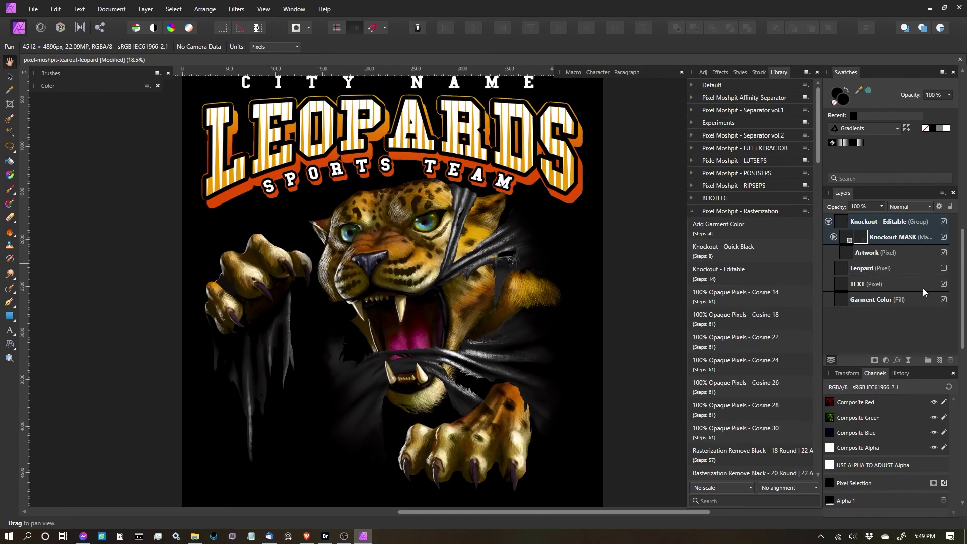
# Hide the Garment Color fill to view the design over transparency
pyautogui.click(943, 299)
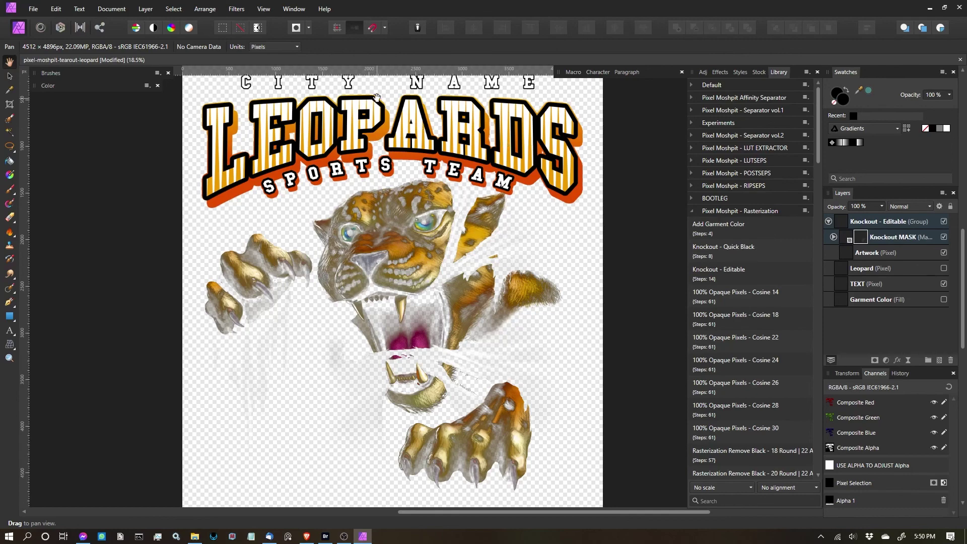
pyautogui.scroll(5, 422, 118)
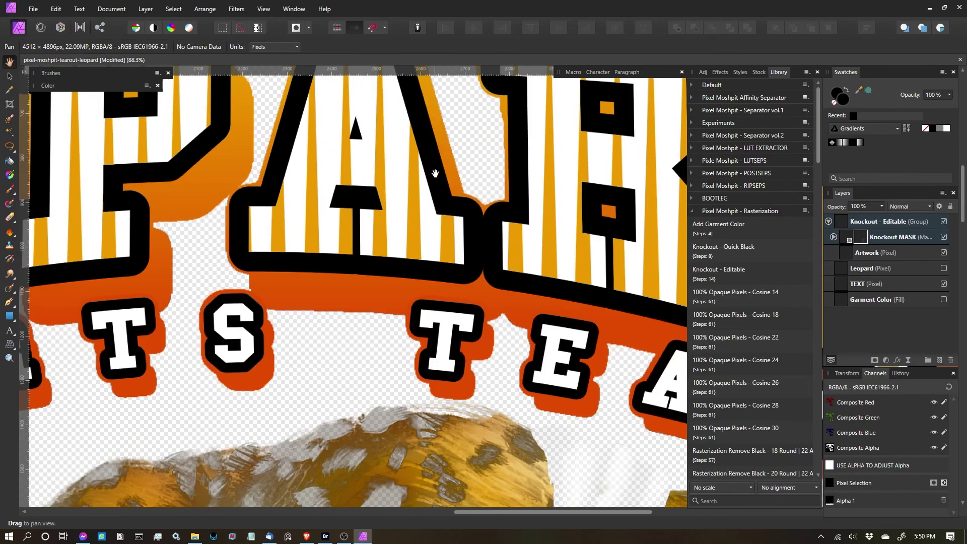
pyautogui.scroll(-3, 430, 181)
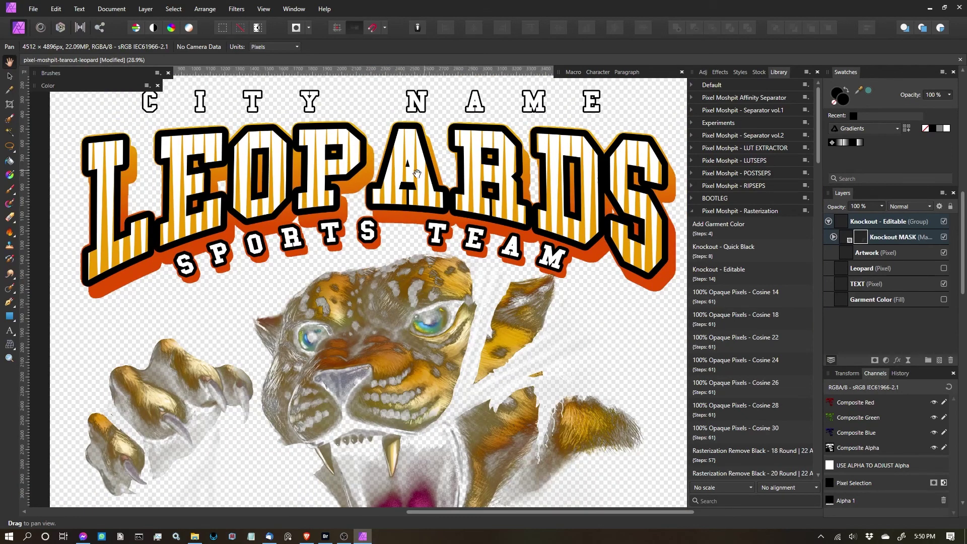
pyautogui.scroll(-1, 432, 174)
pyautogui.scroll(-1, 503, 207)
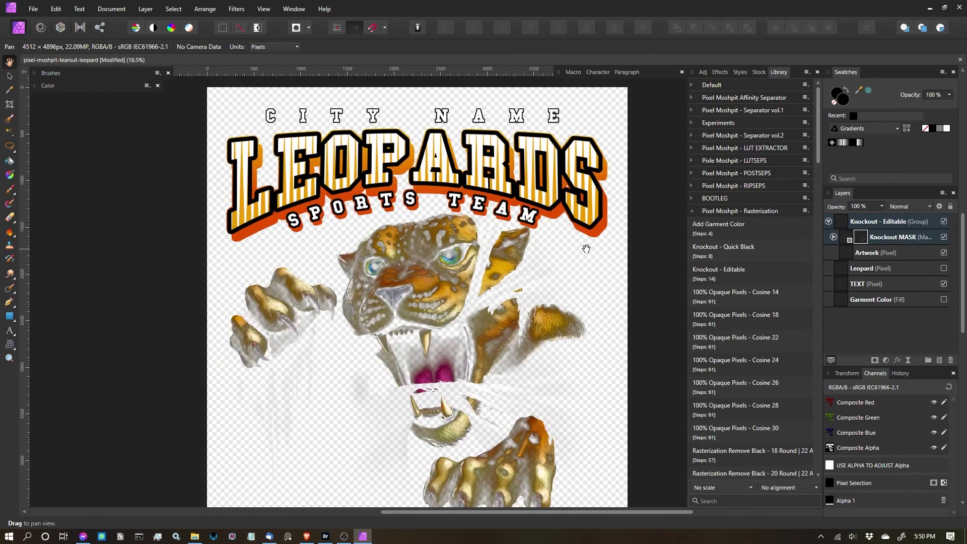